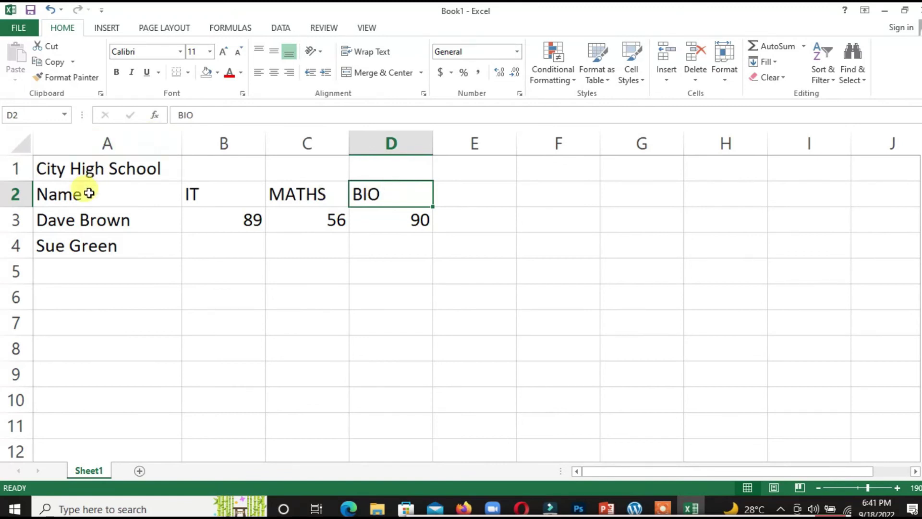
Examine how the text entries and the numbers in A1:D4 are aligned within their cells
{"action": "left_click", "coordinate": [96, 171]}
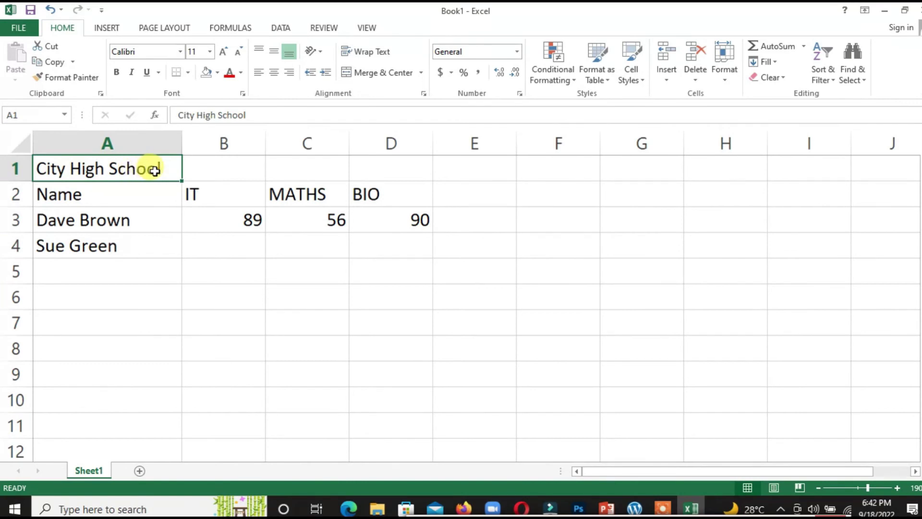
{"action": "left_click", "coordinate": [101, 197]}
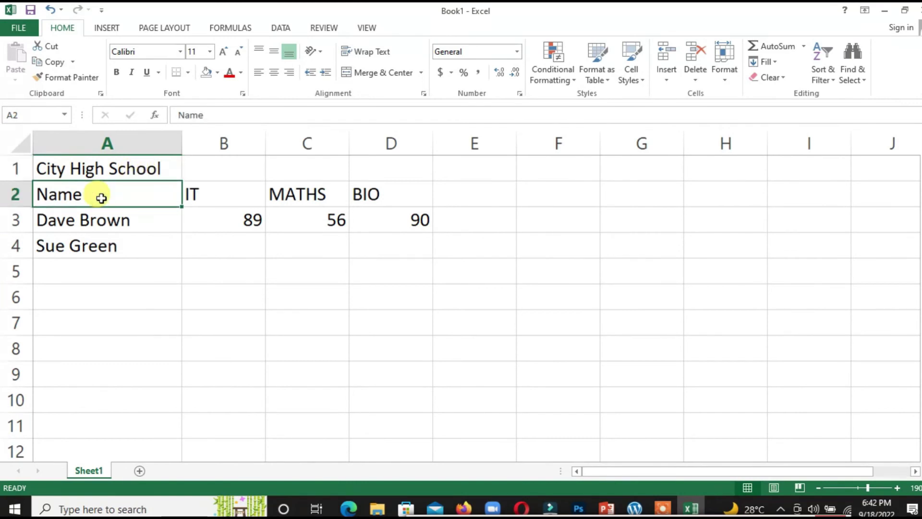
{"action": "left_click", "coordinate": [87, 218]}
{"action": "left_click", "coordinate": [73, 249]}
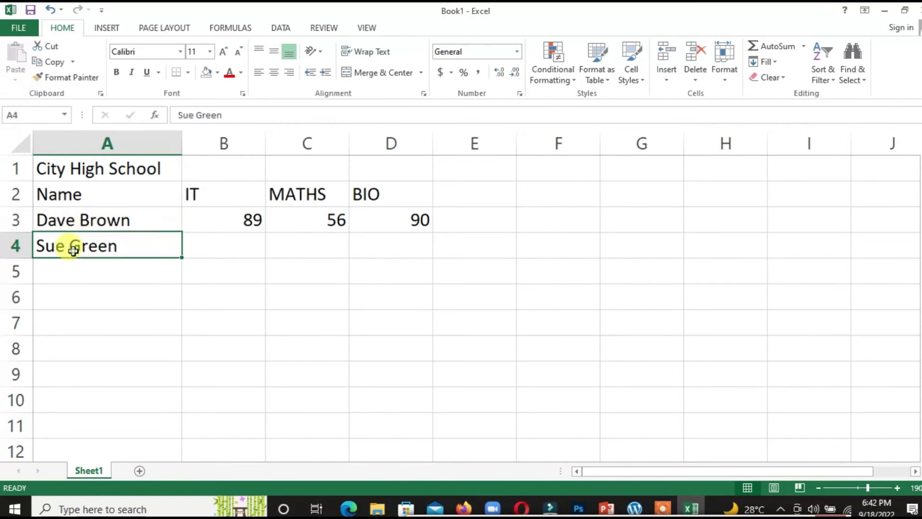
{"action": "left_click", "coordinate": [196, 192]}
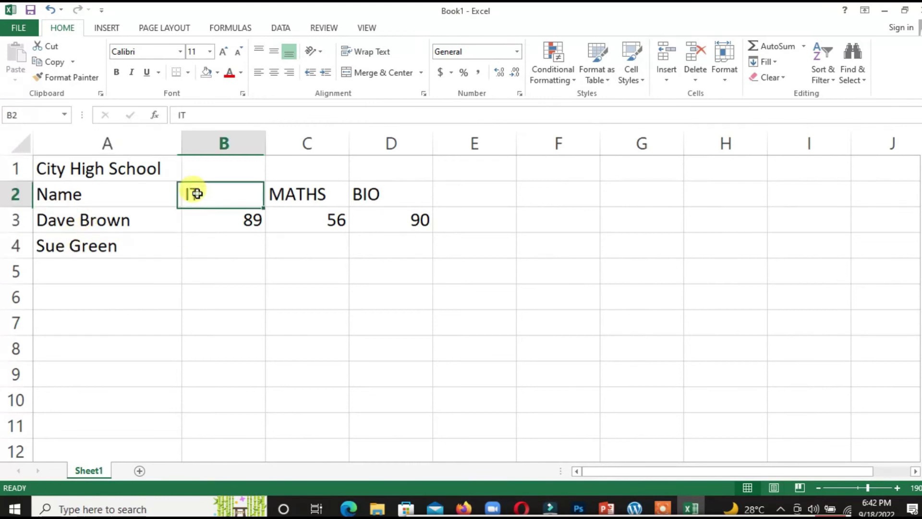
{"action": "left_click", "coordinate": [308, 197]}
{"action": "left_click", "coordinate": [392, 193]}
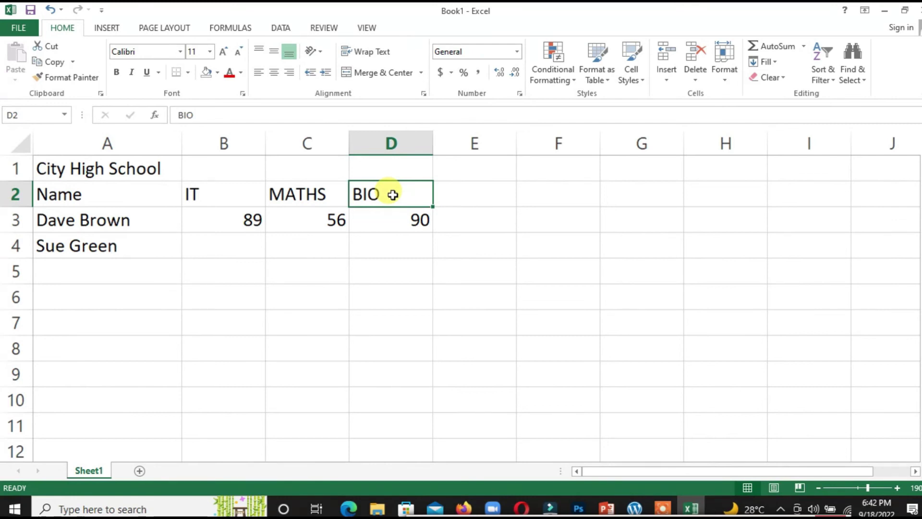
{"action": "left_click", "coordinate": [255, 220]}
{"action": "left_click", "coordinate": [321, 218]}
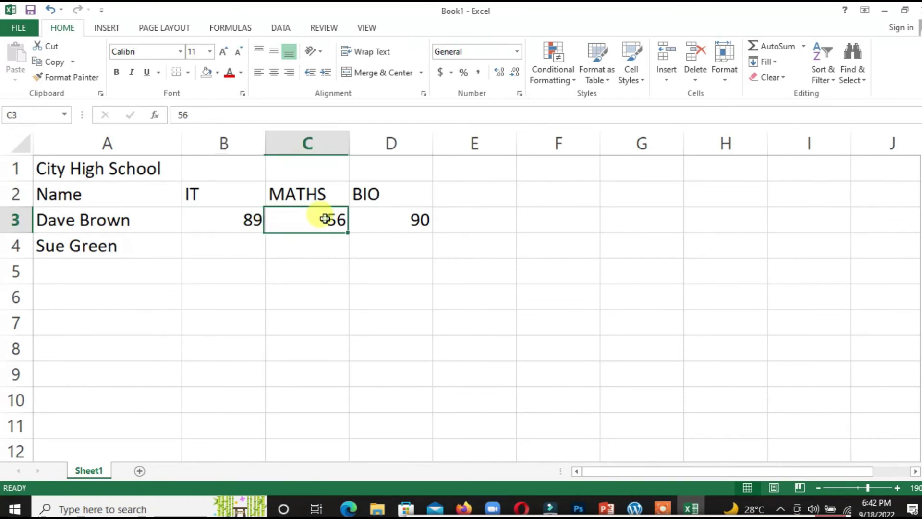
{"action": "left_click", "coordinate": [402, 219]}
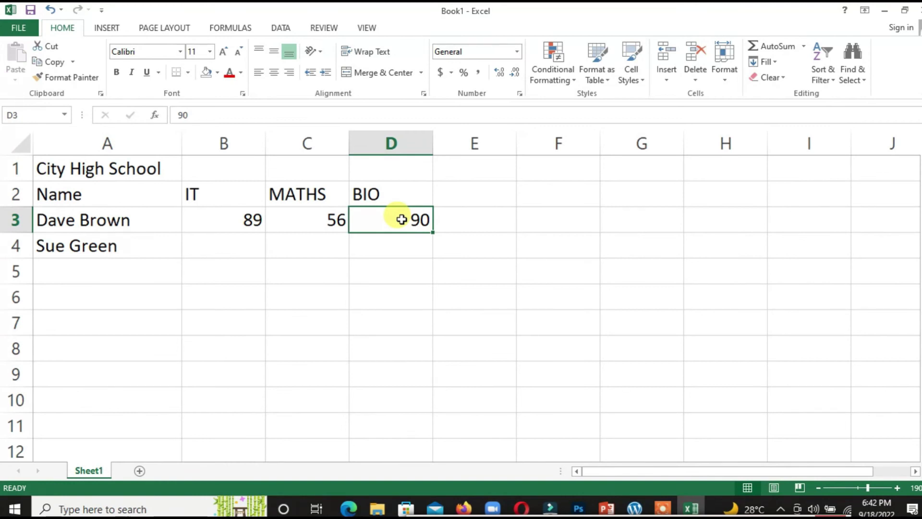
{"action": "left_click", "coordinate": [82, 219]}
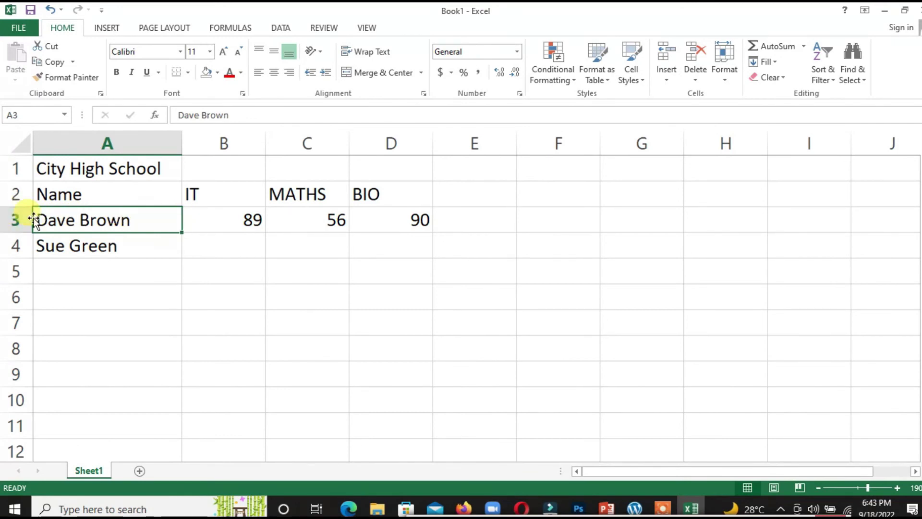
{"action": "left_click", "coordinate": [230, 221]}
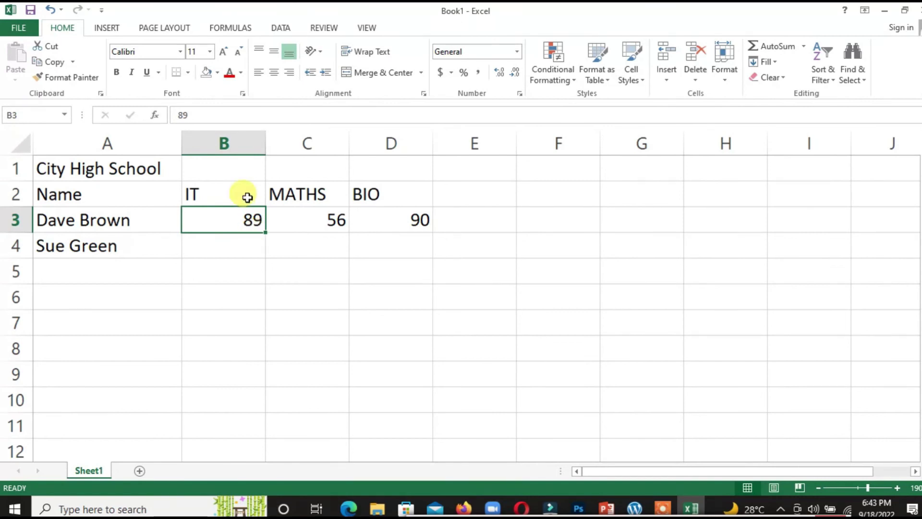
{"action": "left_click", "coordinate": [59, 194]}
{"action": "left_click", "coordinate": [206, 195]}
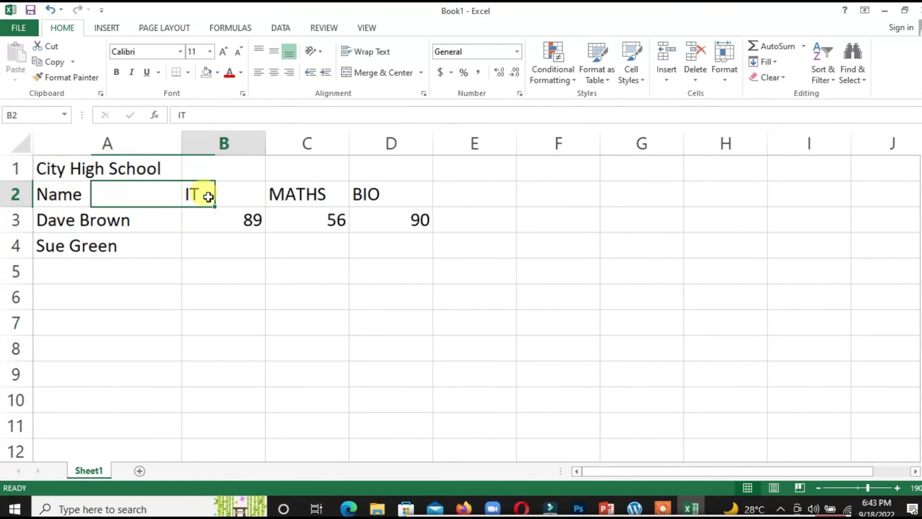
{"action": "left_click", "coordinate": [287, 194]}
{"action": "left_click", "coordinate": [392, 195]}
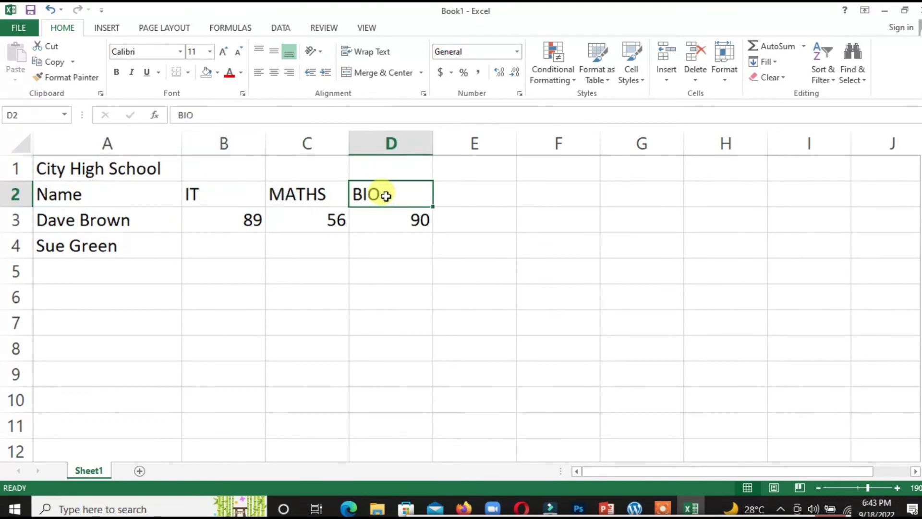
Centre the column headings Name, IT, MATHS and BIO in A2:D2 horizontally
{"action": "left_click", "coordinate": [56, 195]}
{"action": "left_click_drag", "start_coordinate": [148, 201], "coordinate": [381, 195]}
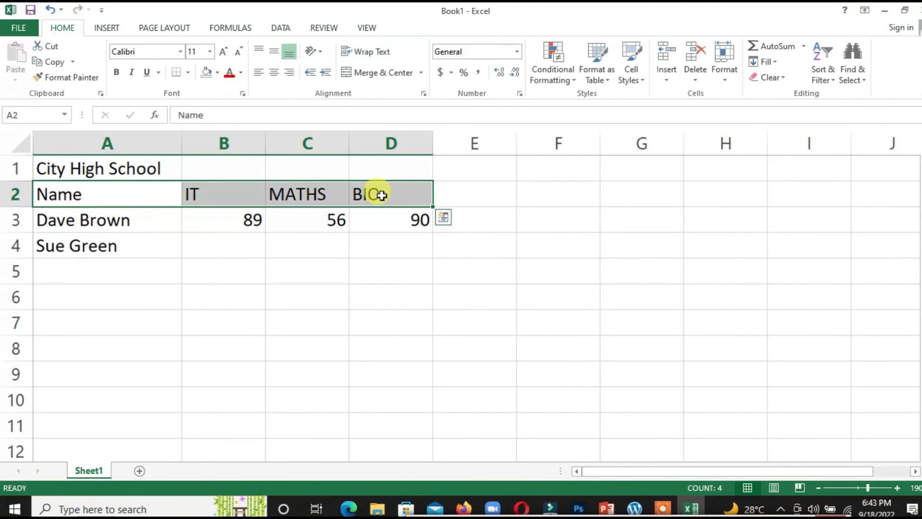
{"action": "left_click", "coordinate": [274, 74]}
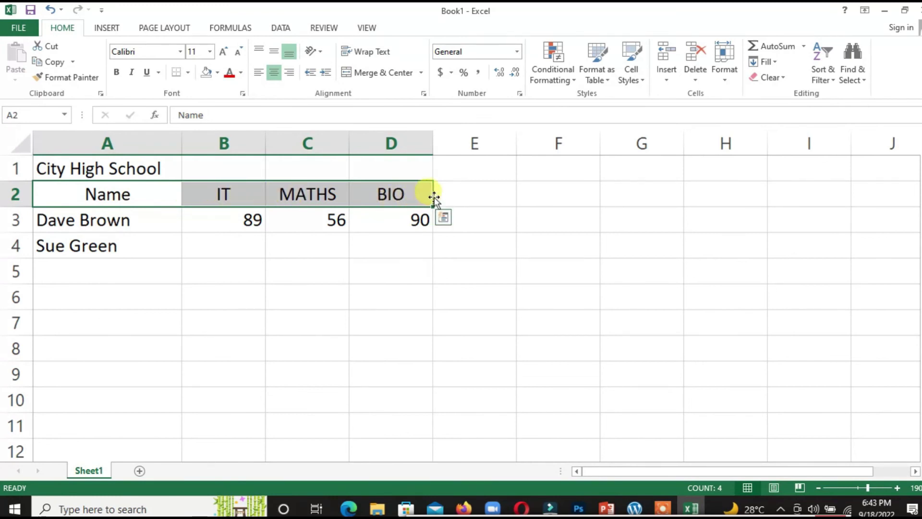
{"action": "left_click", "coordinate": [460, 197]}
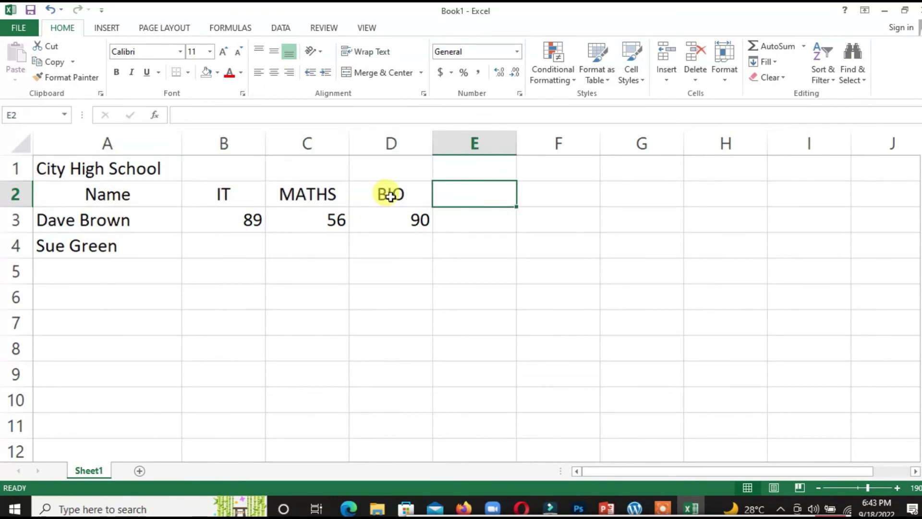
Make the column headings in A2:D2 bold
{"action": "left_click_drag", "start_coordinate": [400, 194], "coordinate": [108, 189]}
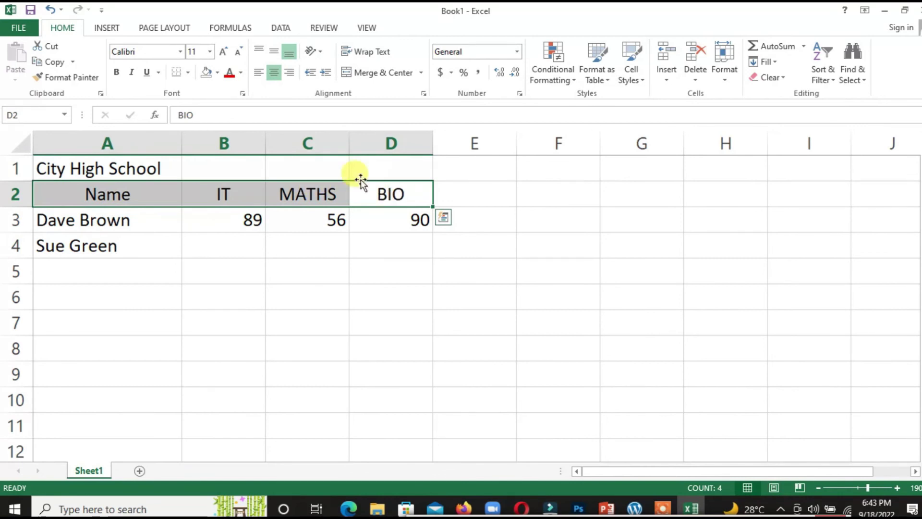
{"action": "left_click", "coordinate": [118, 73]}
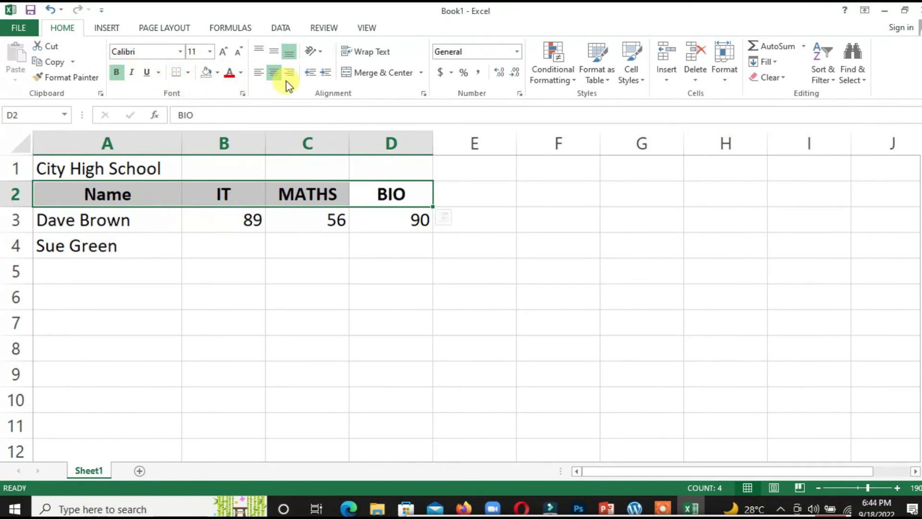
{"action": "left_click", "coordinate": [154, 192]}
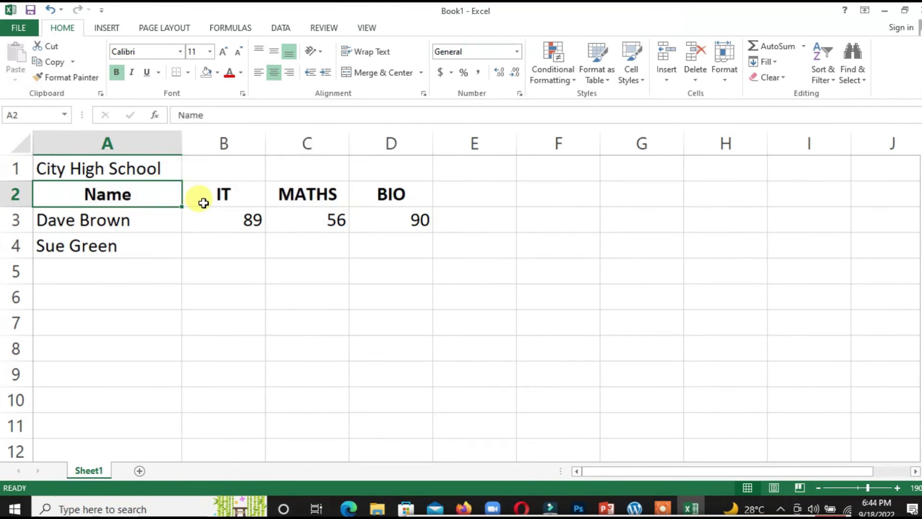
{"action": "left_click", "coordinate": [195, 263]}
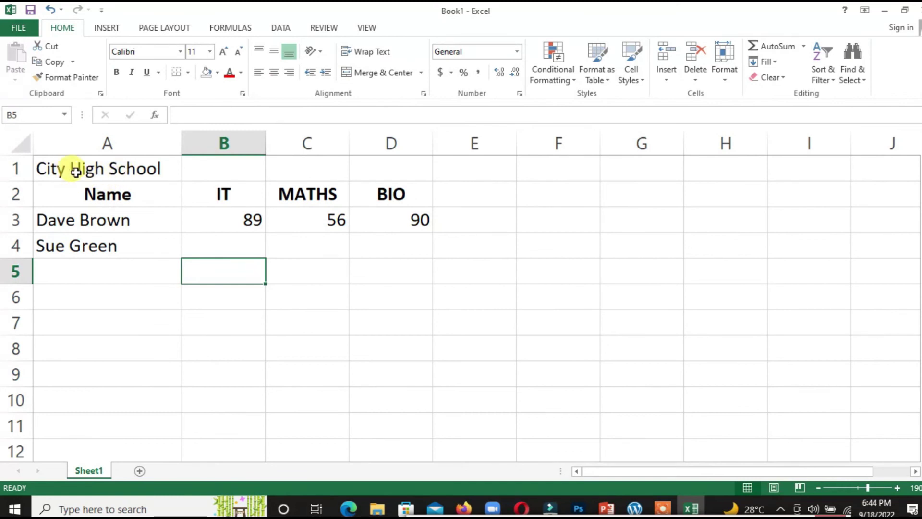
Merge and centre the City High School title across A1:D1, spanning the full width of the table
{"action": "left_click", "coordinate": [421, 166]}
{"action": "left_click_drag", "start_coordinate": [421, 165], "coordinate": [350, 167]}
{"action": "left_click", "coordinate": [381, 196]}
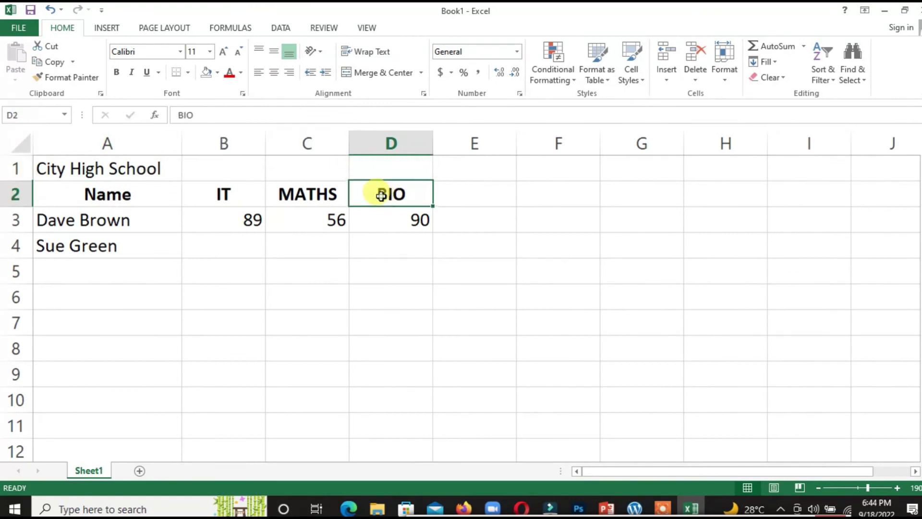
{"action": "left_click", "coordinate": [319, 195]}
{"action": "left_click_drag", "start_coordinate": [73, 166], "coordinate": [397, 161]}
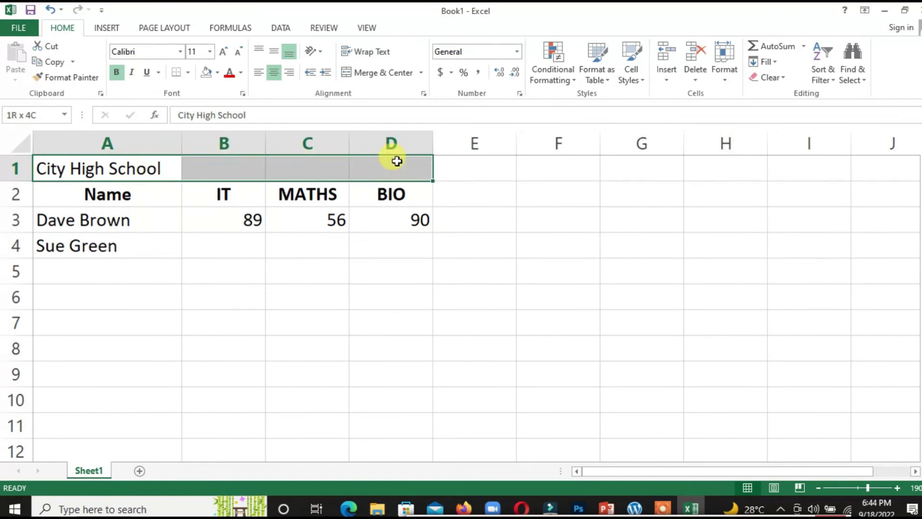
{"action": "left_click_drag", "start_coordinate": [397, 161], "coordinate": [396, 161]}
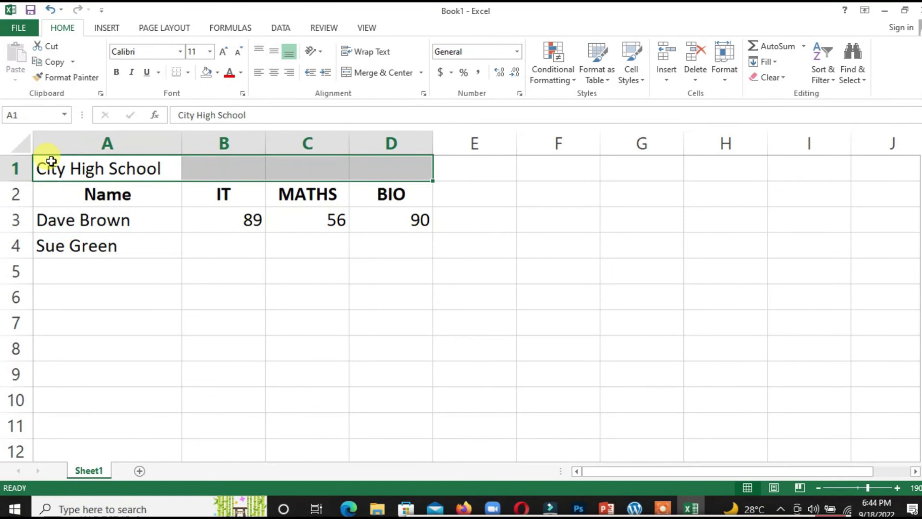
{"action": "left_click", "coordinate": [375, 75]}
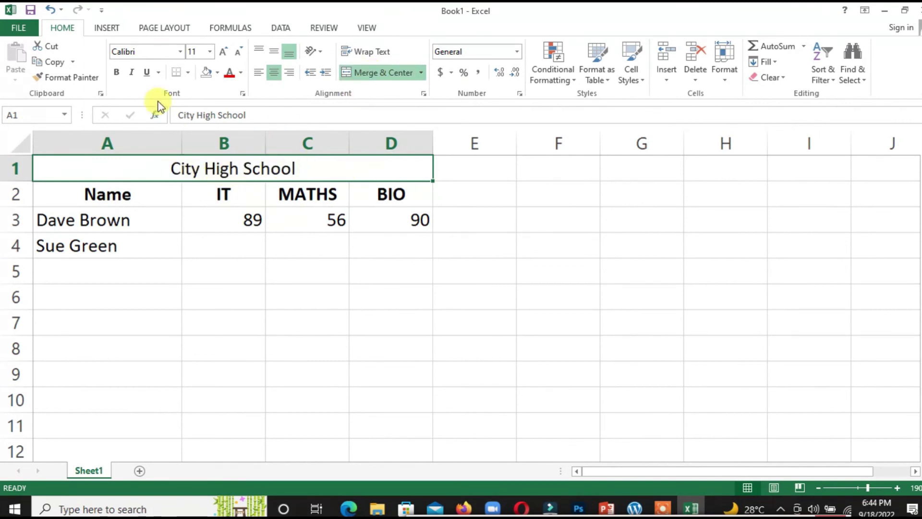
Make the merged City High School title bold and give it a gold fill
{"action": "left_click", "coordinate": [117, 73]}
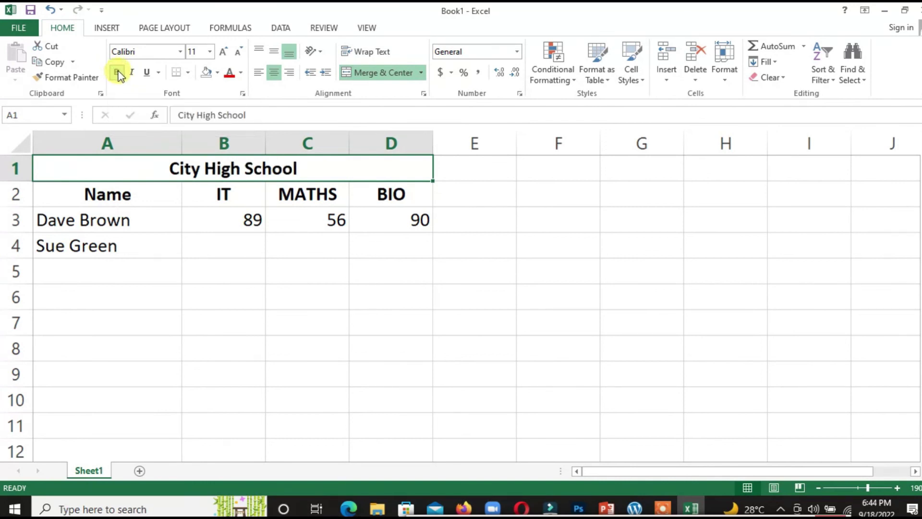
{"action": "left_click", "coordinate": [217, 73]}
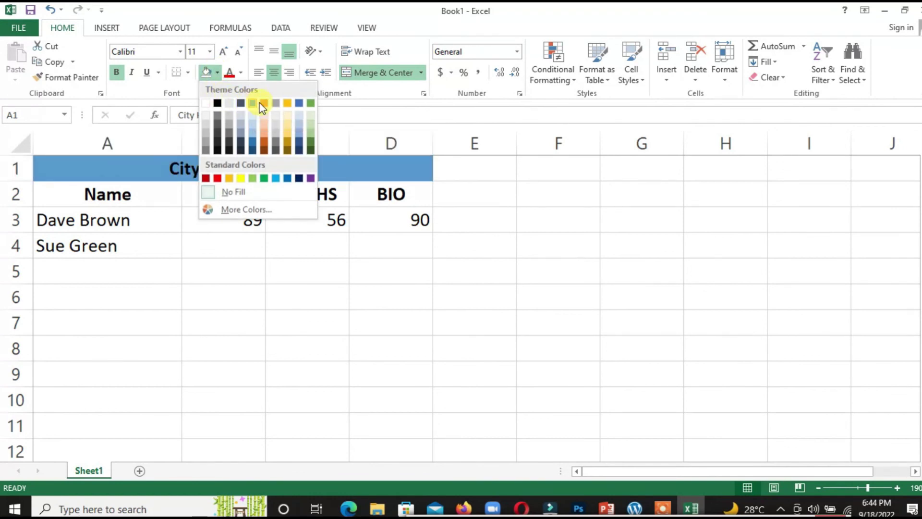
{"action": "left_click", "coordinate": [287, 103]}
{"action": "left_click", "coordinate": [391, 296]}
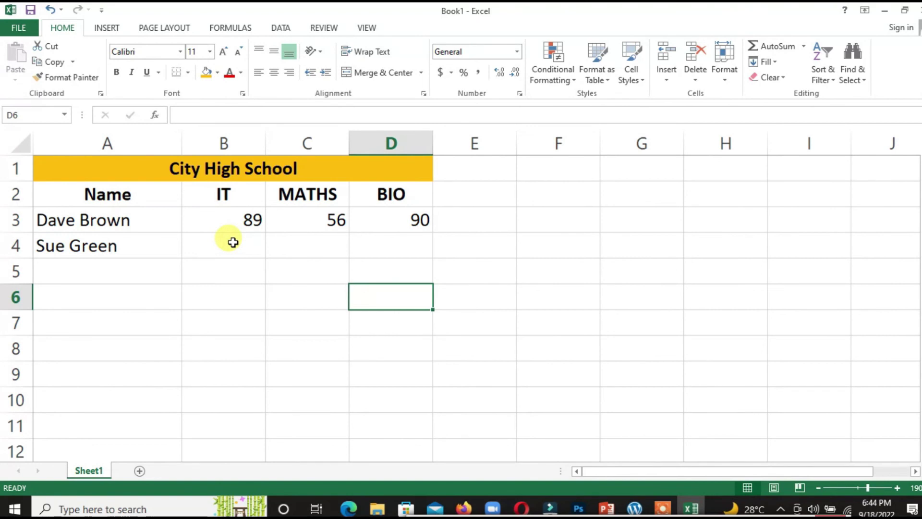
Enter the second student's marks in row 4: 99 for IT, 80 for MATHS and 67 for BIO
{"action": "left_click", "coordinate": [233, 242]}
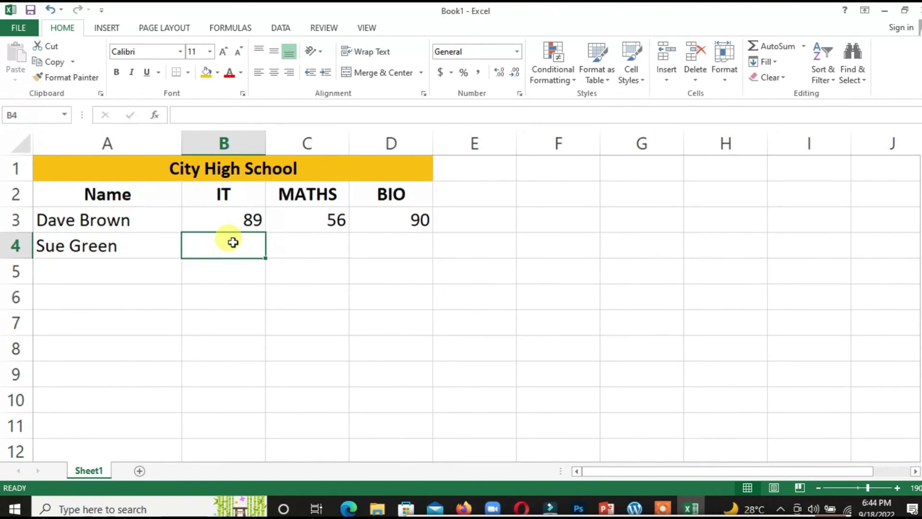
{"action": "type", "text": "99"}
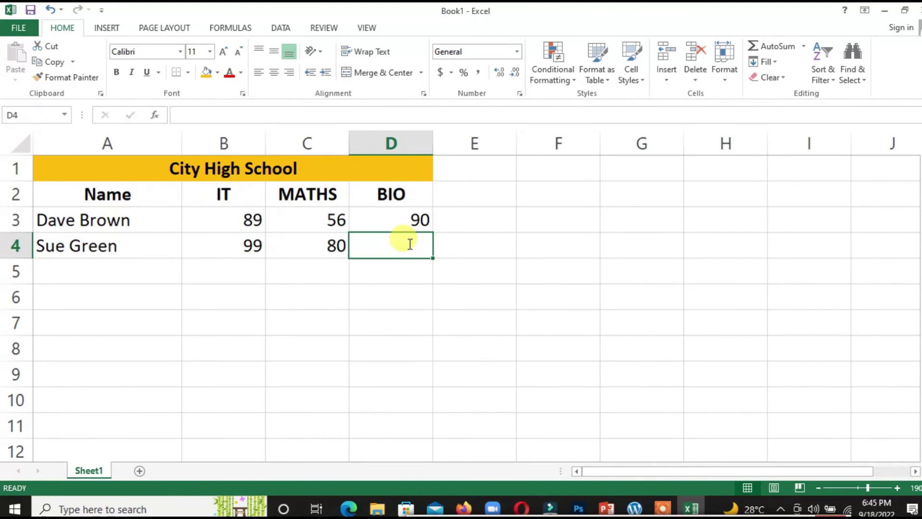
{"action": "type", "text": "67"}
{"action": "left_click", "coordinate": [403, 291]}
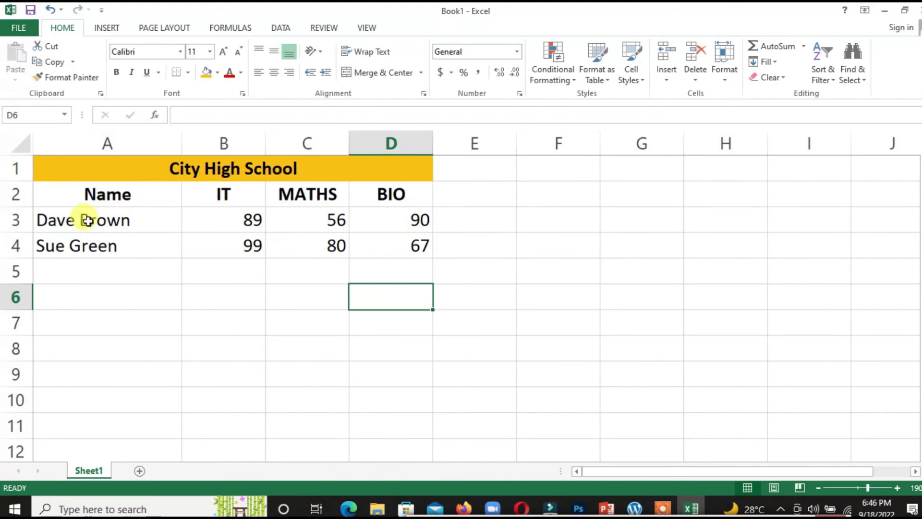
Copy the second student's record in A4:D4 and paste it into row 7, starting at A7
{"action": "left_click_drag", "start_coordinate": [52, 245], "coordinate": [392, 244]}
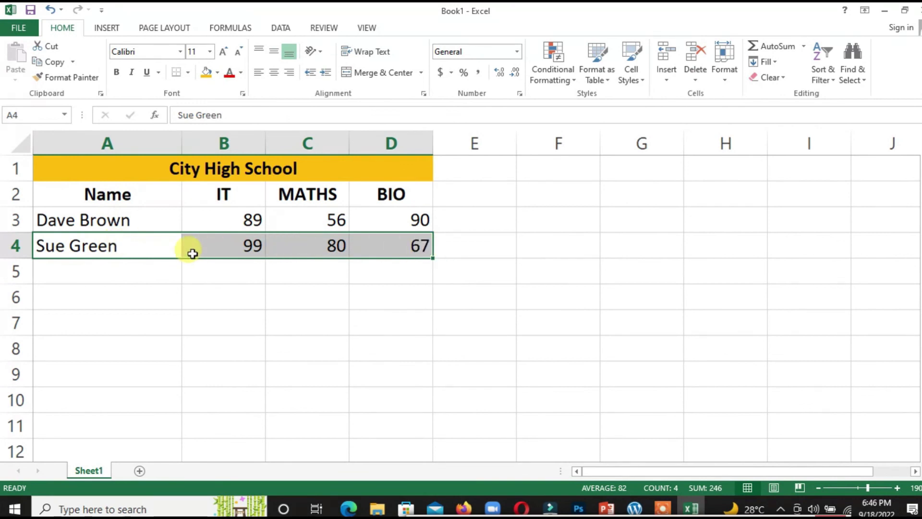
{"action": "right_click", "coordinate": [134, 246]}
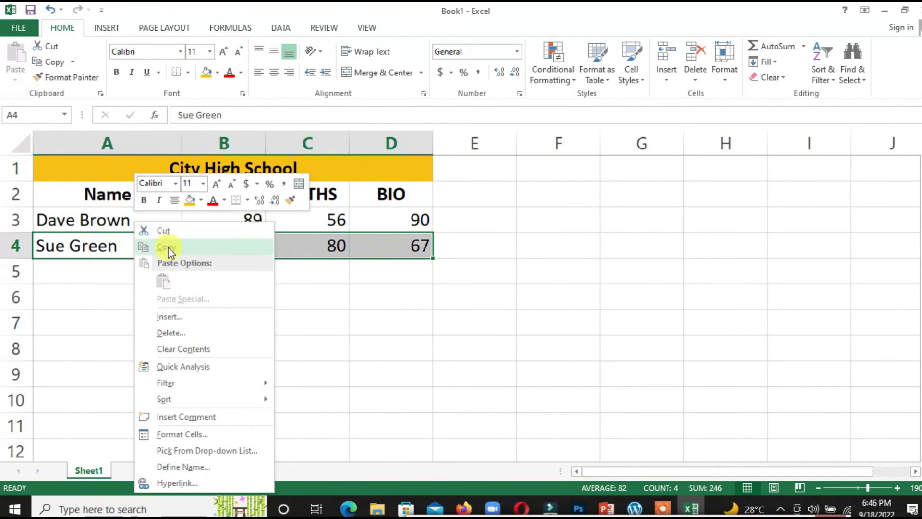
{"action": "left_click", "coordinate": [56, 66]}
{"action": "left_click", "coordinate": [54, 64]}
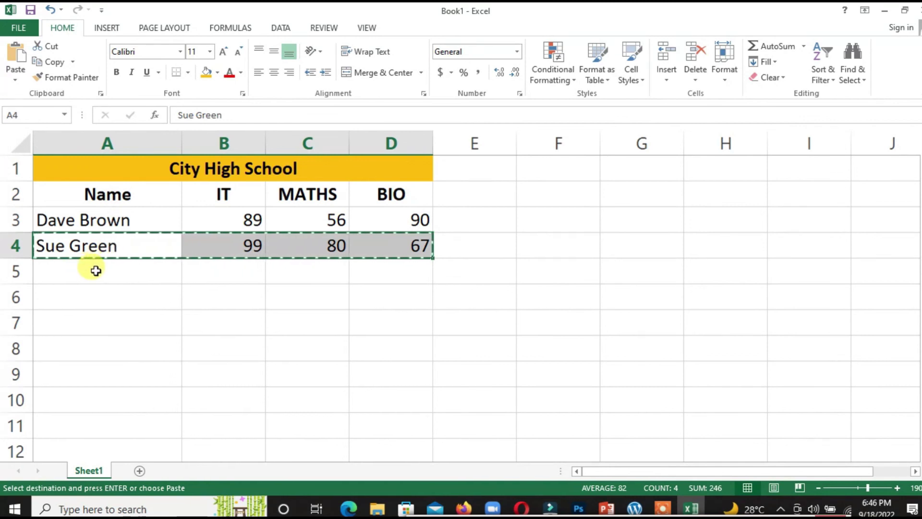
{"action": "left_click", "coordinate": [46, 325]}
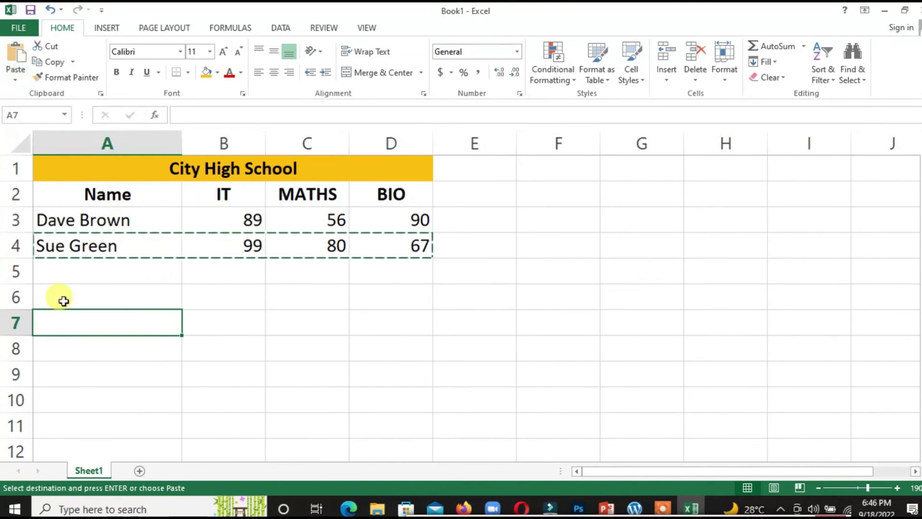
{"action": "right_click", "coordinate": [50, 324]}
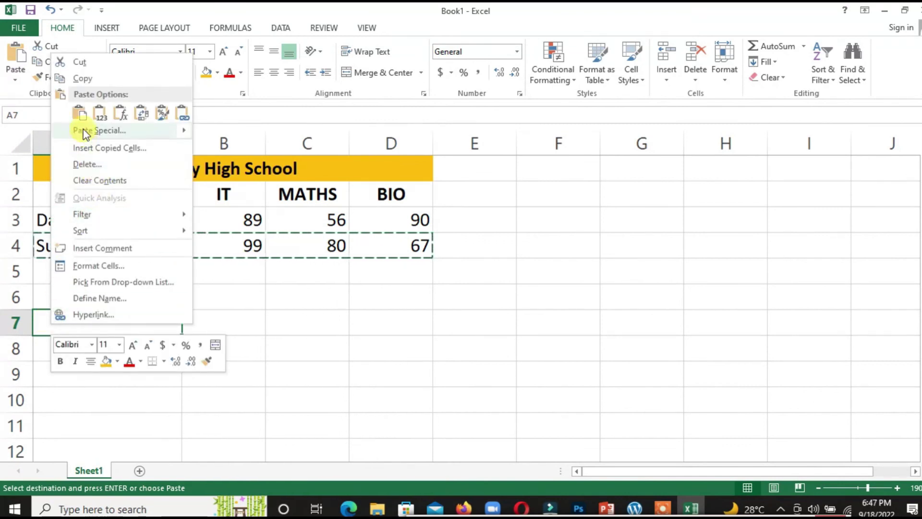
{"action": "left_click", "coordinate": [79, 113]}
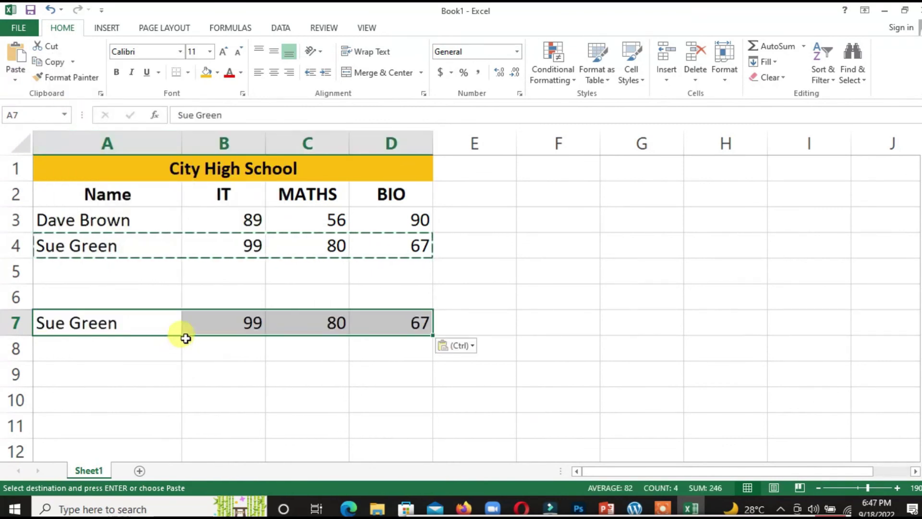
{"action": "left_click", "coordinate": [190, 364]}
{"action": "left_click", "coordinate": [224, 286]}
{"action": "double_click", "coordinate": [224, 287]}
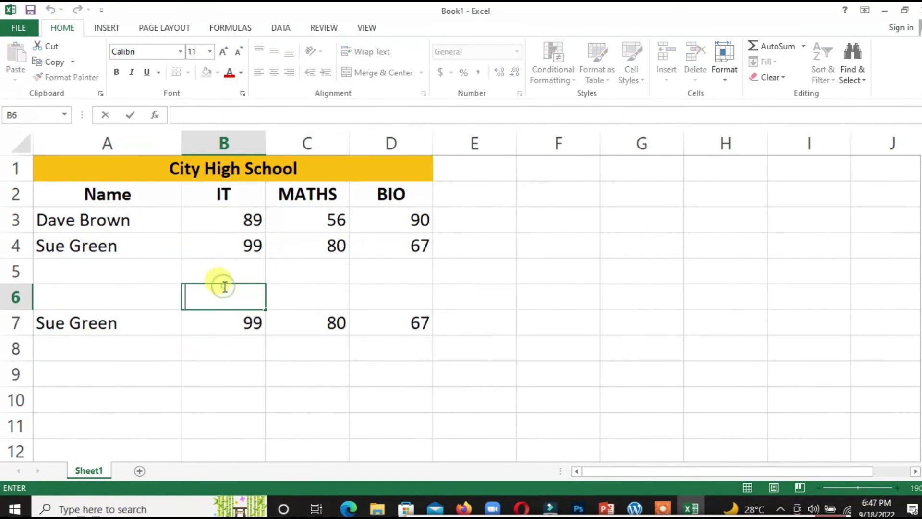
Cut the first student's record in A3:D3 and paste it into row 8, starting at A8
{"action": "left_click", "coordinate": [192, 242]}
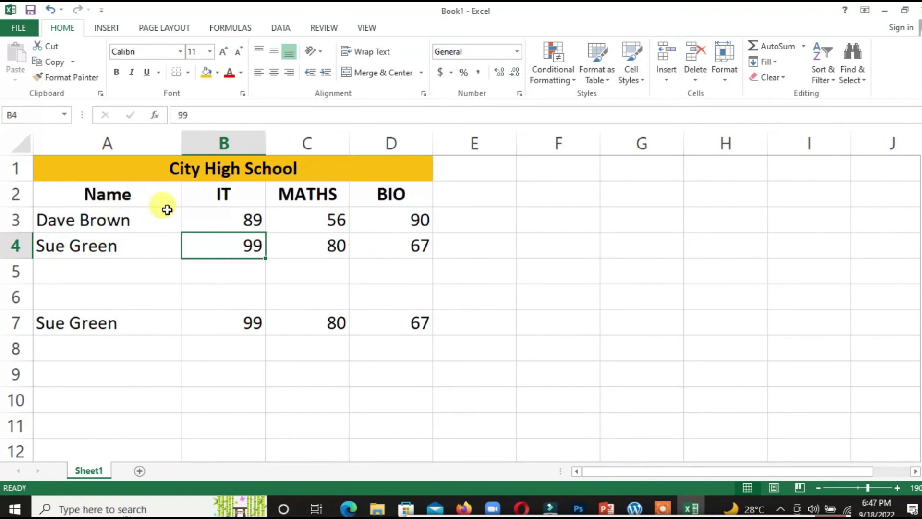
{"action": "left_click", "coordinate": [58, 221]}
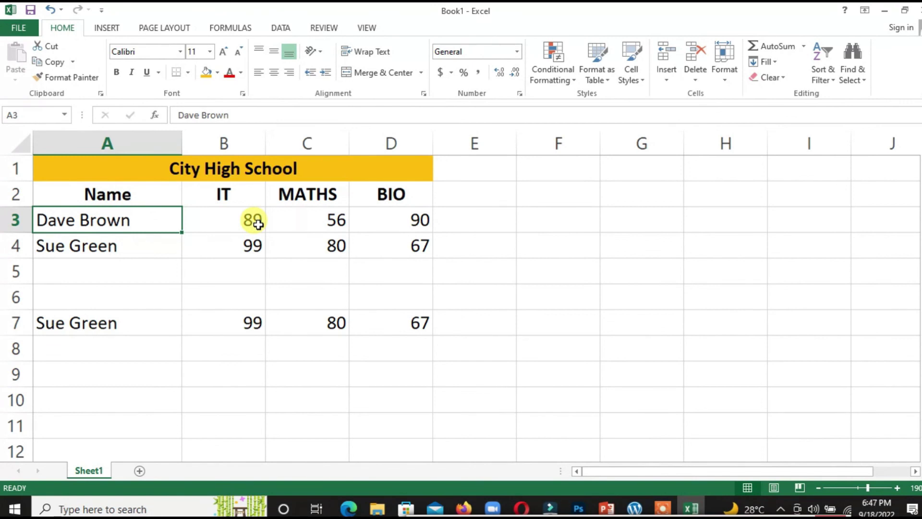
{"action": "left_click", "coordinate": [72, 350]}
{"action": "left_click", "coordinate": [50, 223]}
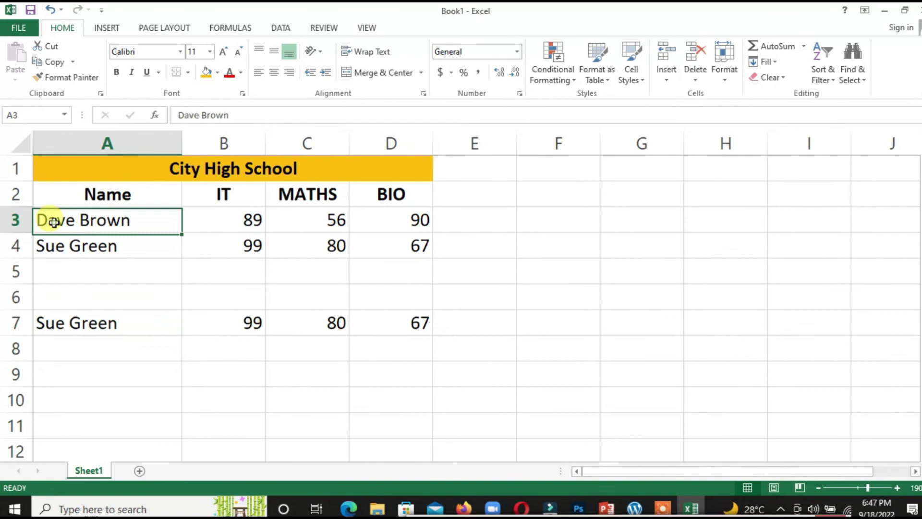
{"action": "mouse_move", "coordinate": [170, 231]}
{"action": "left_mouse_down"}
{"action": "mouse_move", "coordinate": [301, 206]}
{"action": "mouse_move", "coordinate": [405, 210]}
{"action": "left_mouse_up"}
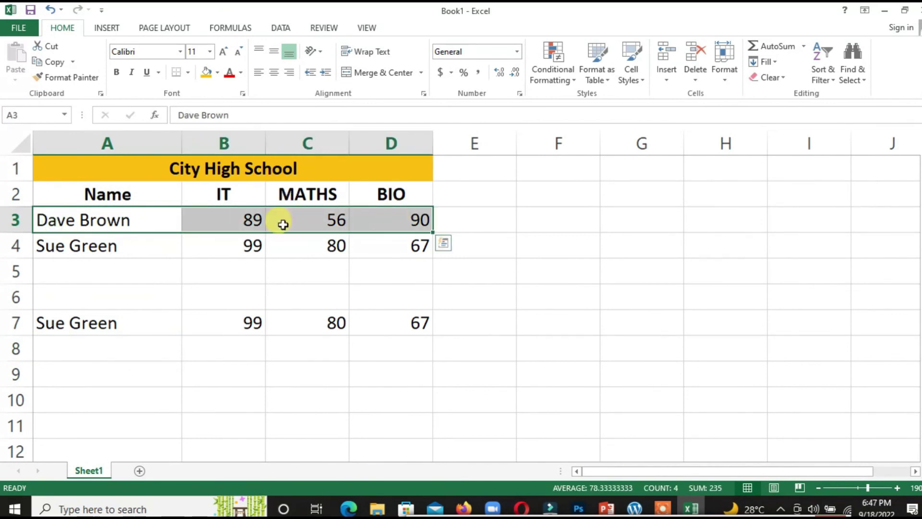
{"action": "left_click", "coordinate": [50, 47]}
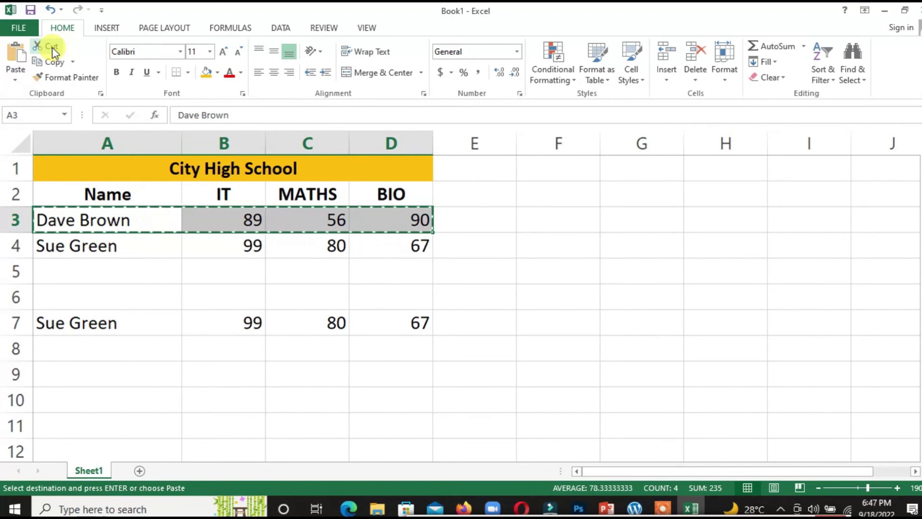
{"action": "left_click", "coordinate": [49, 350]}
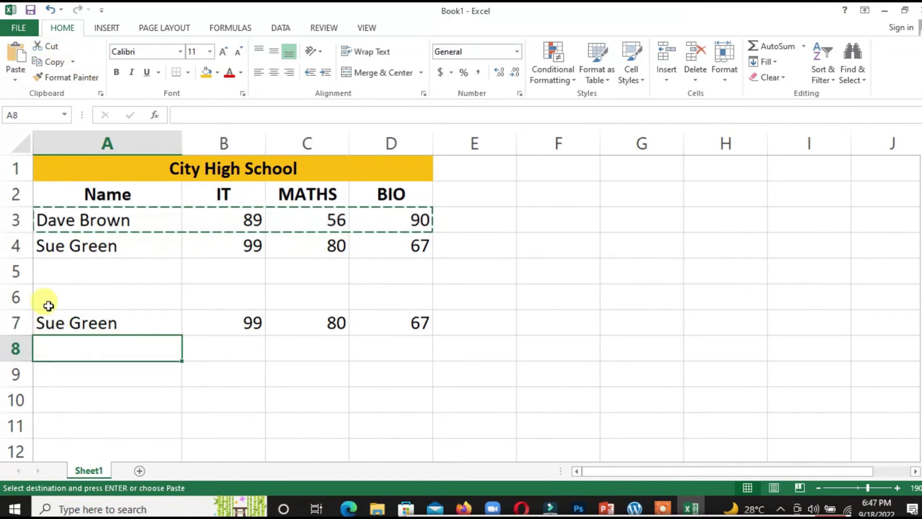
{"action": "left_click", "coordinate": [13, 55]}
{"action": "left_click", "coordinate": [131, 398]}
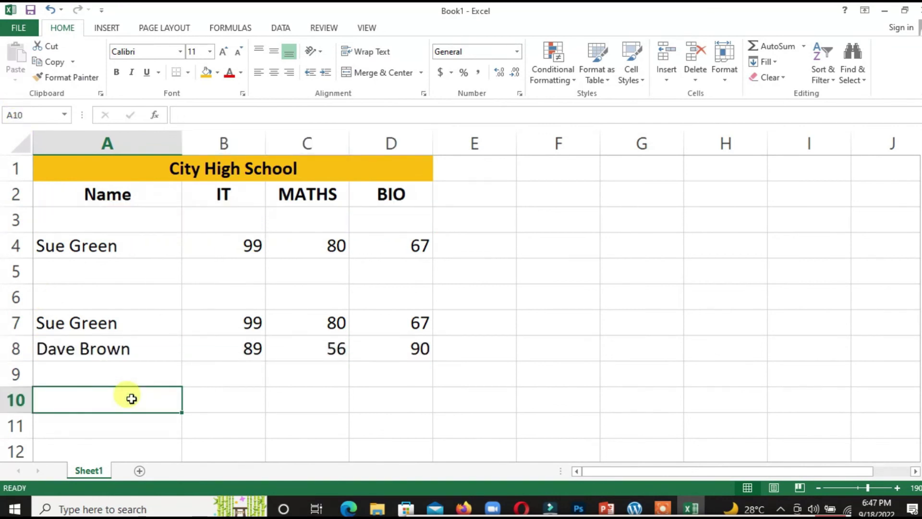